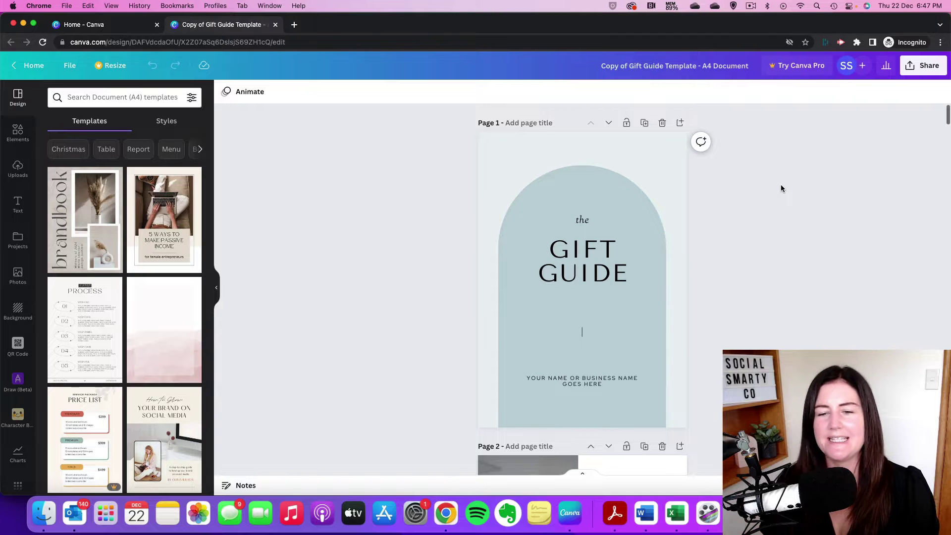
Replace GIFT with GRATITUDESS on the first line of the cover heading
left_click(586, 220)
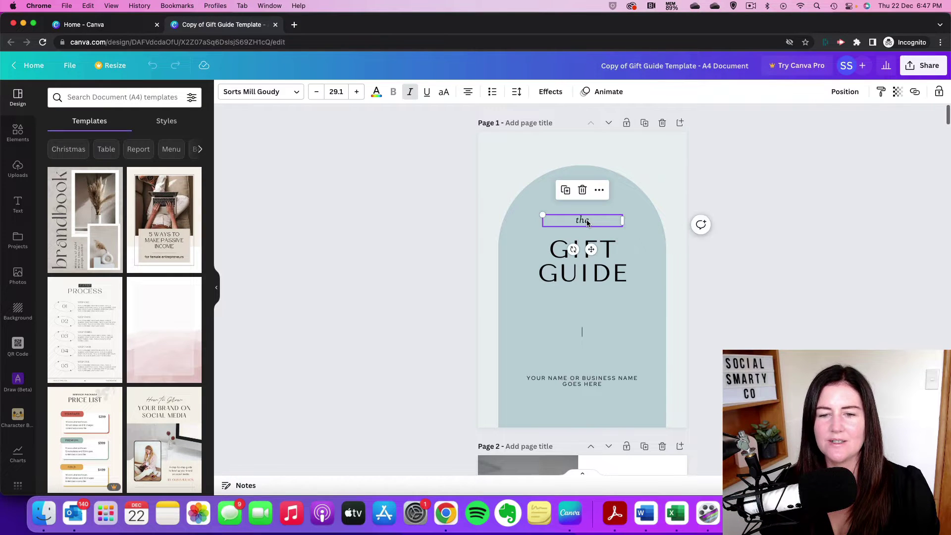
left_click(598, 267)
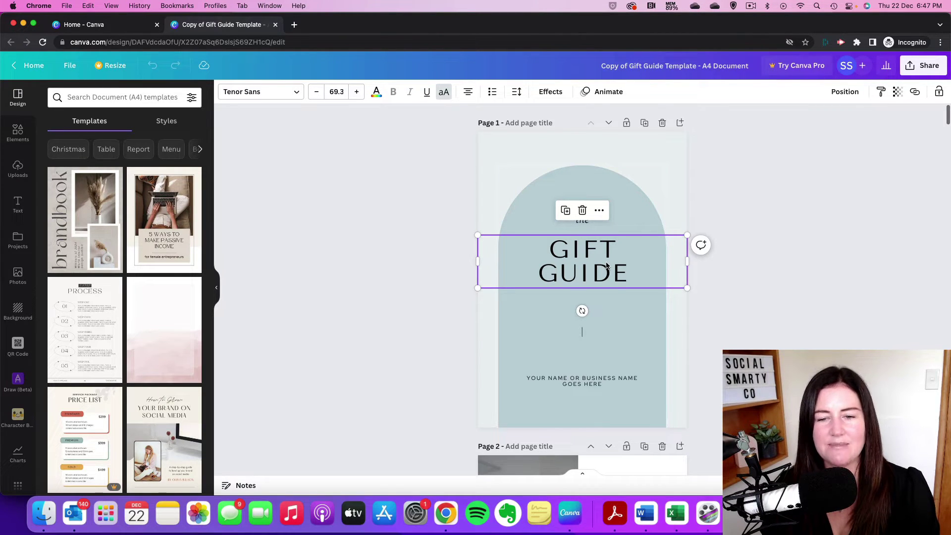
left_click(712, 296)
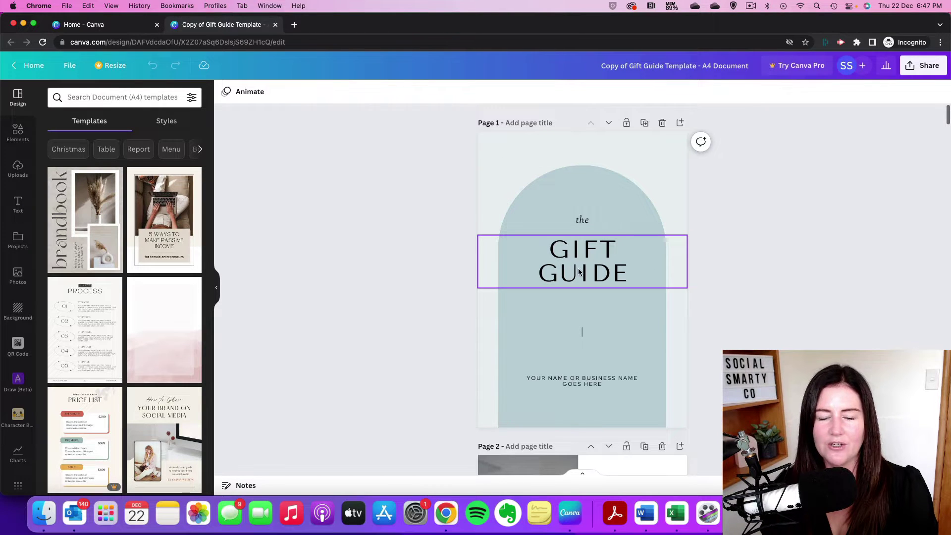
left_click(598, 258)
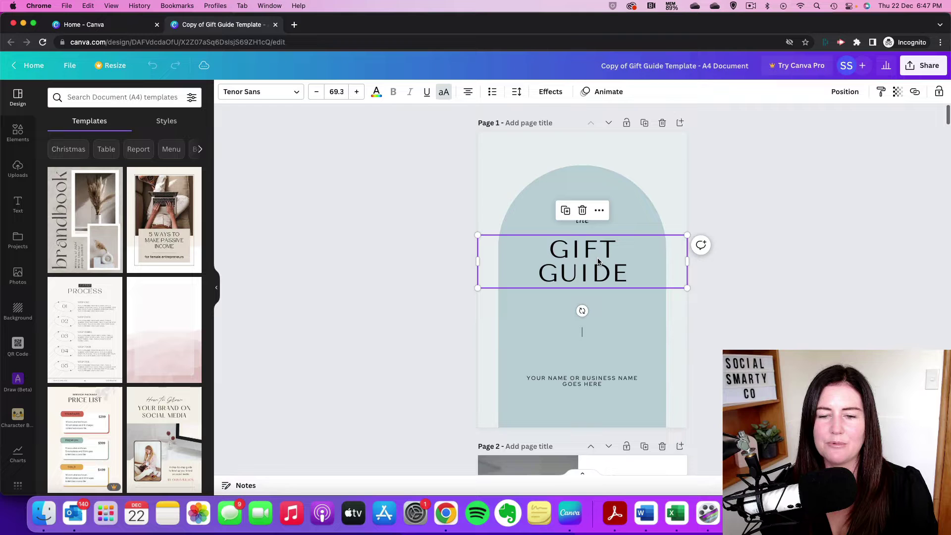
left_click(598, 258)
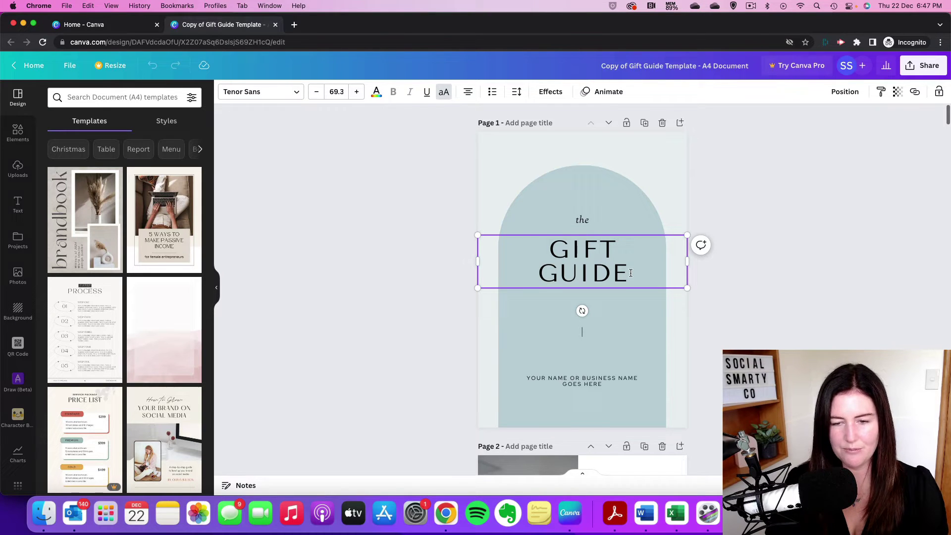
key("BackSpace")
key("BackSpace")
key("BackSpace")
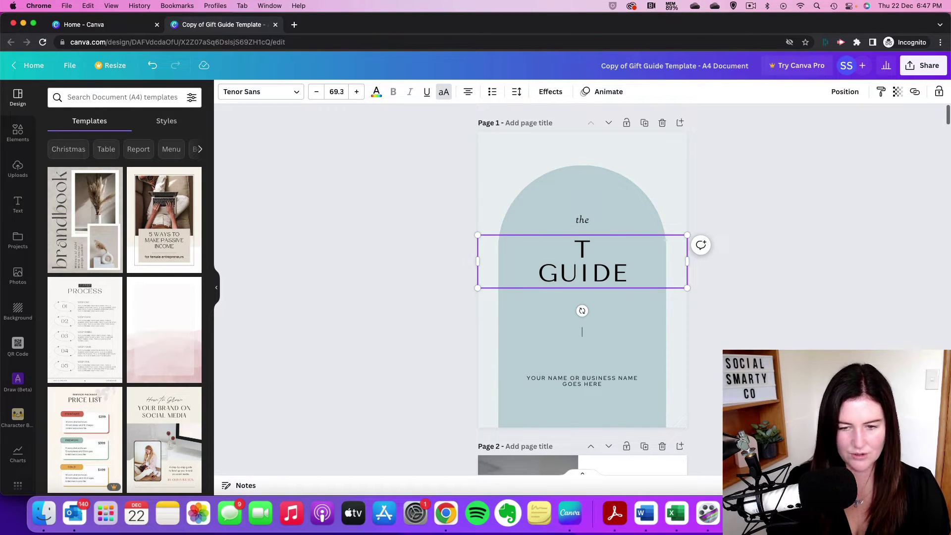
left_click(592, 249)
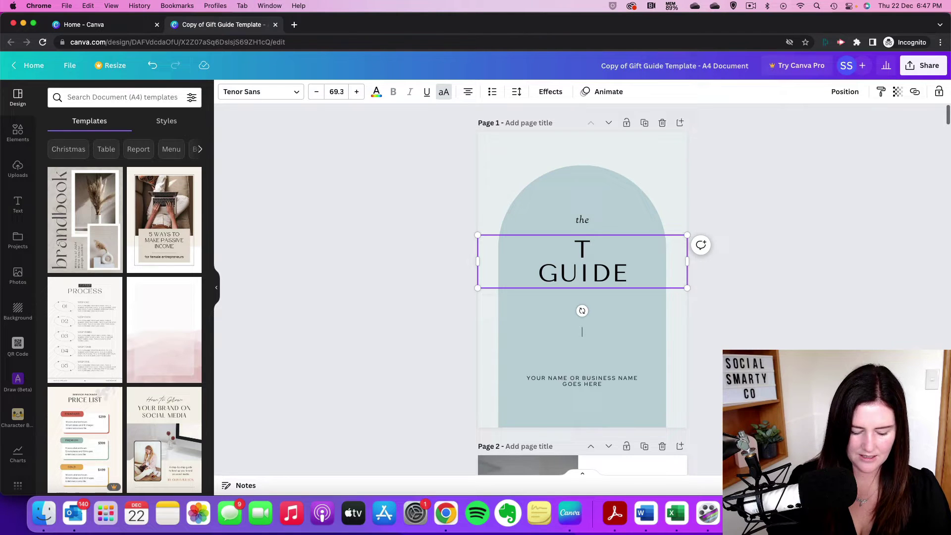
key("BackSpace")
type("GRATI")
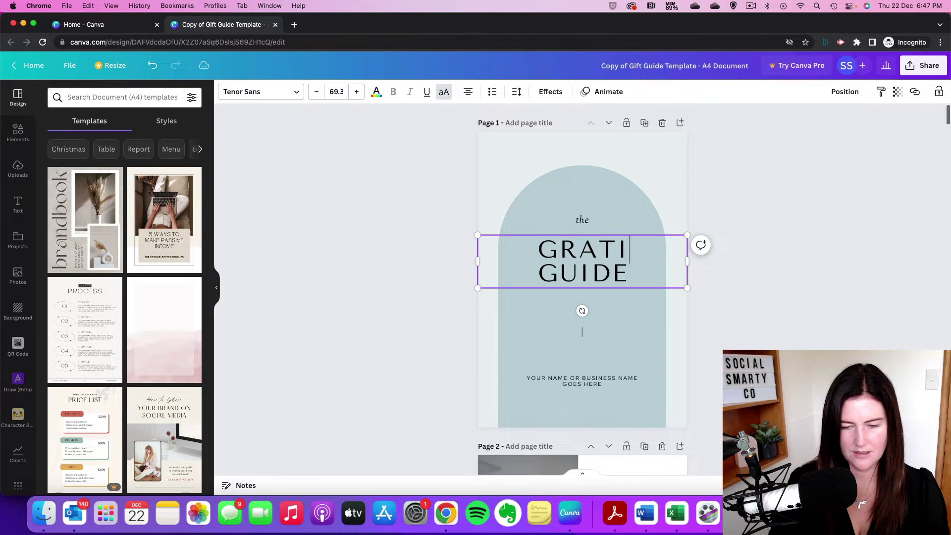
type("TUDE")
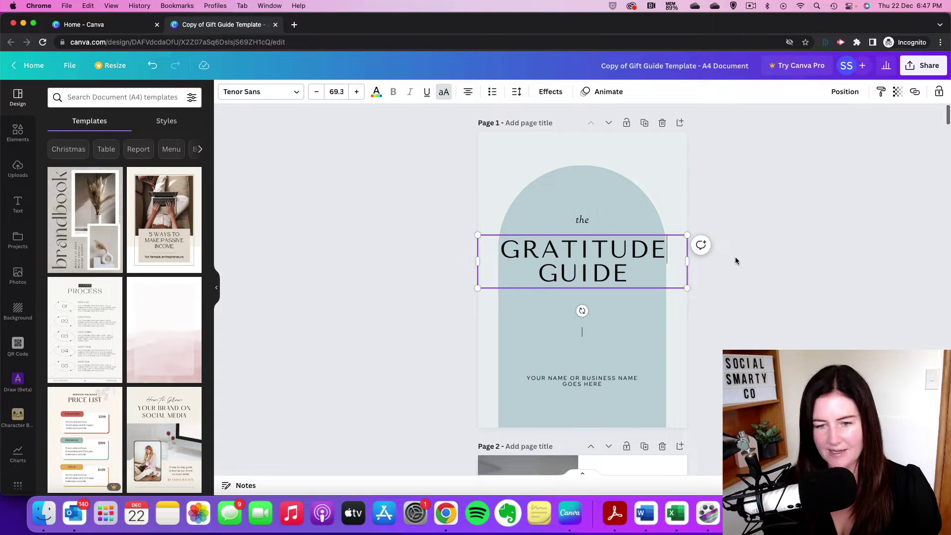
type("SS")
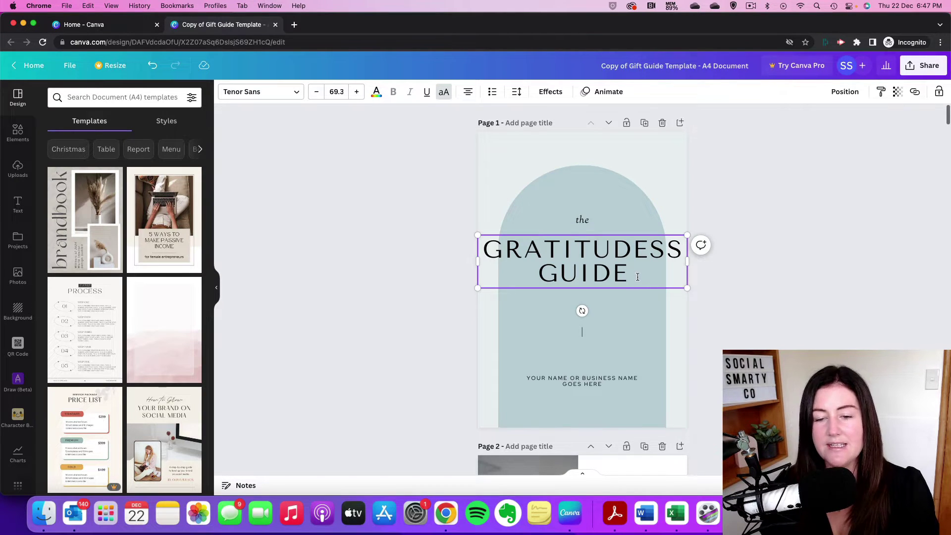
Reduce the title's font size from 69.3 to 54.7 and narrow its text box
left_click_drag(638, 273, 476, 248)
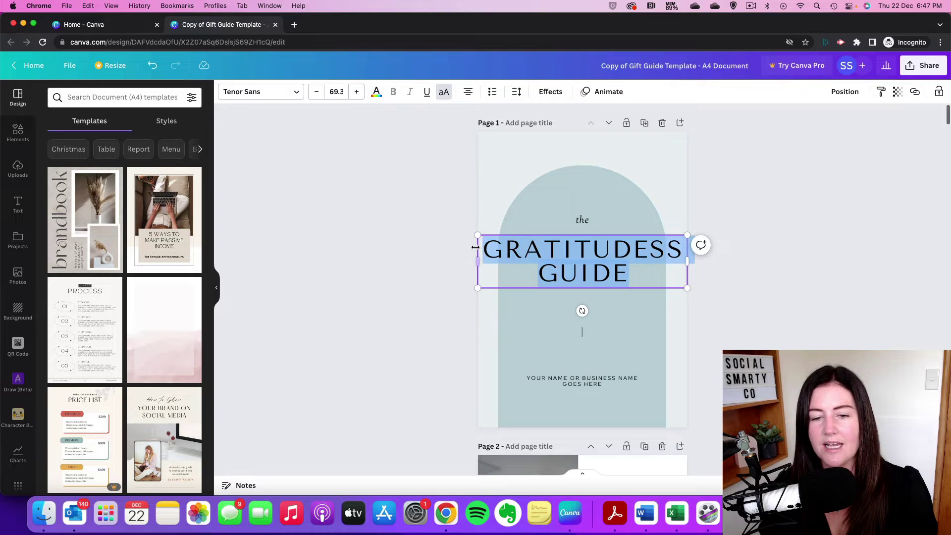
left_click(317, 91)
left_click(317, 91)
left_click(317, 91)
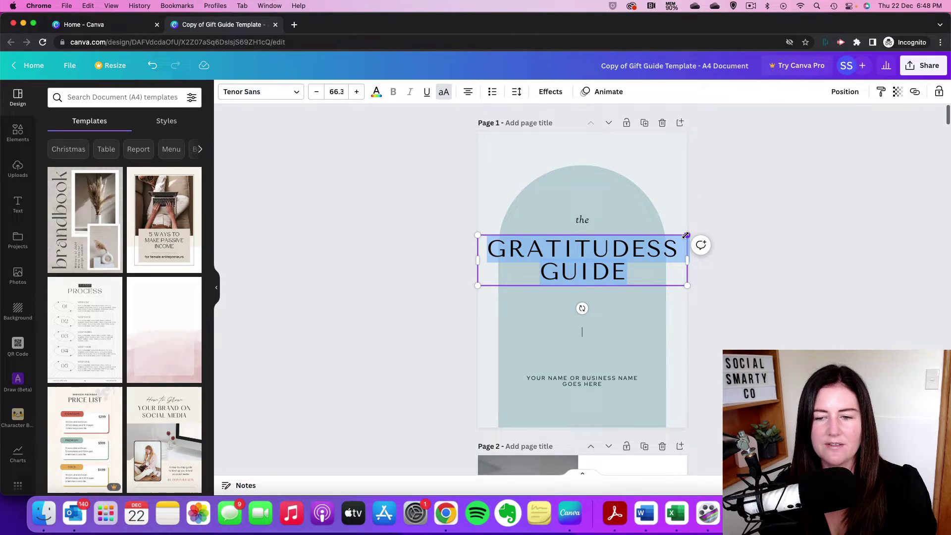
left_click_drag(688, 235, 650, 243)
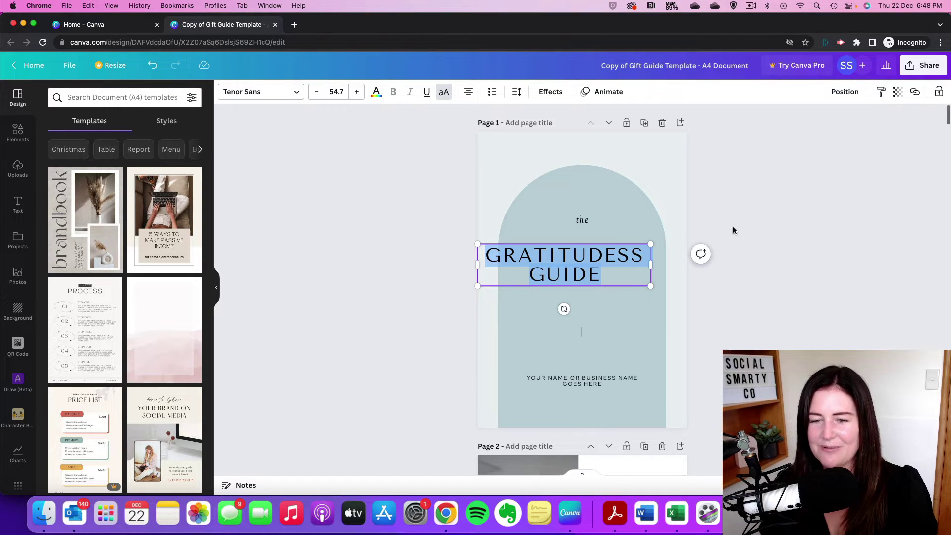
Centre the title on the page with Position's Align to page Centre
left_click(843, 96)
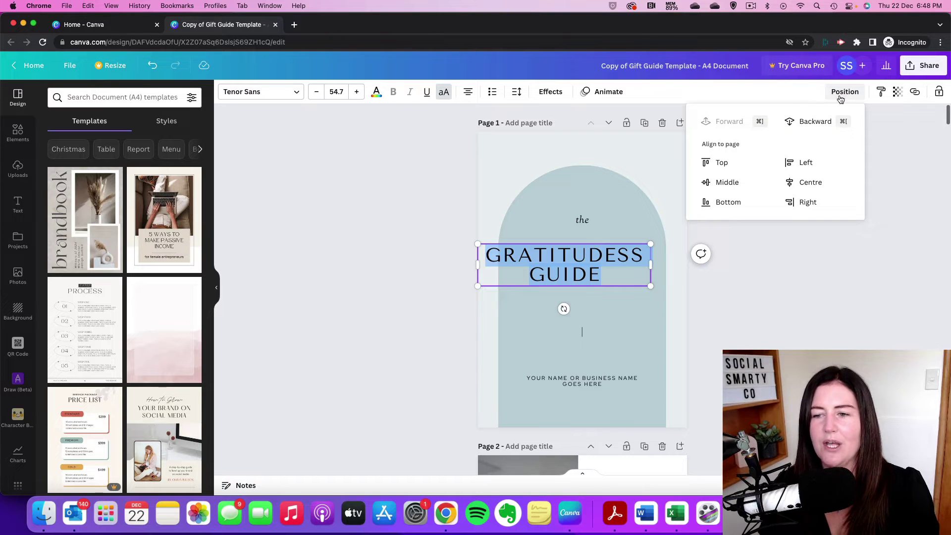
left_click(807, 184)
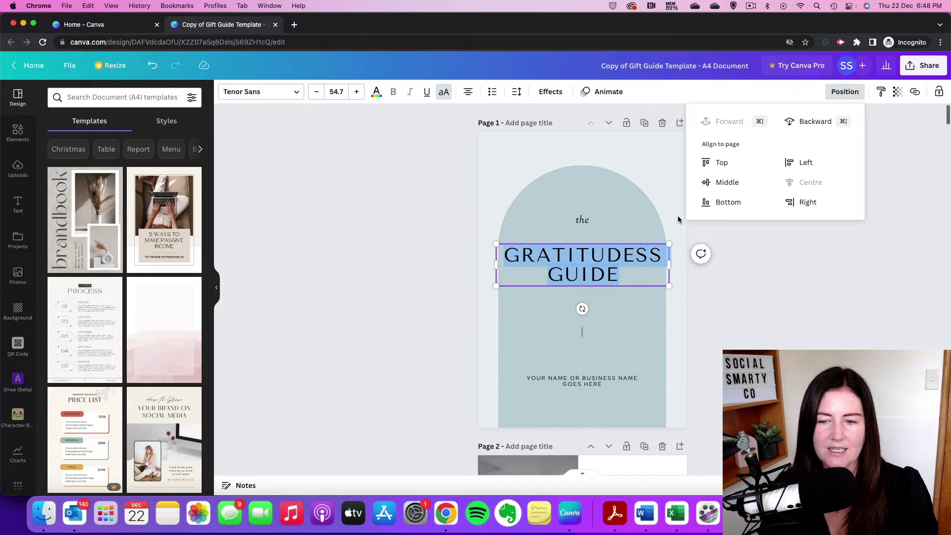
left_click(670, 190)
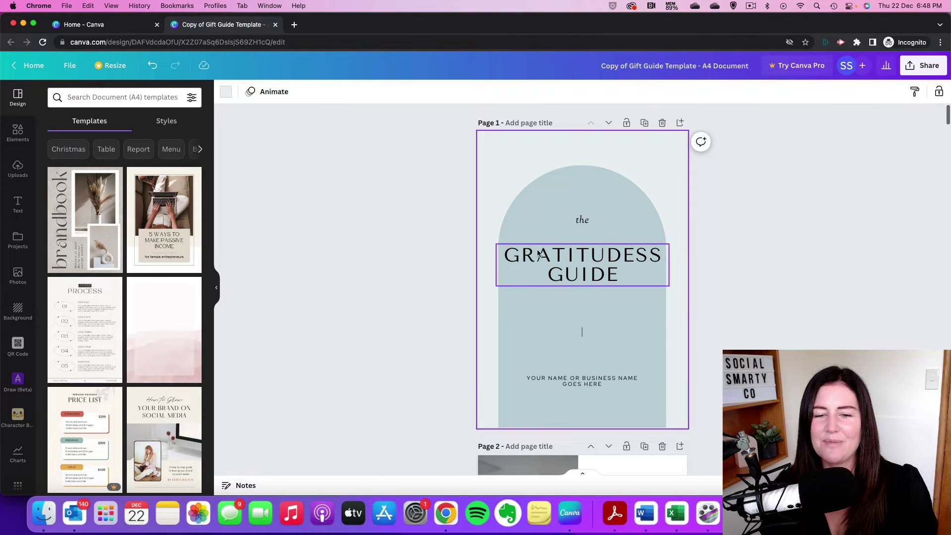
Drag the title down beneath the word 'the', keeping it centred in the arch
left_click(564, 262)
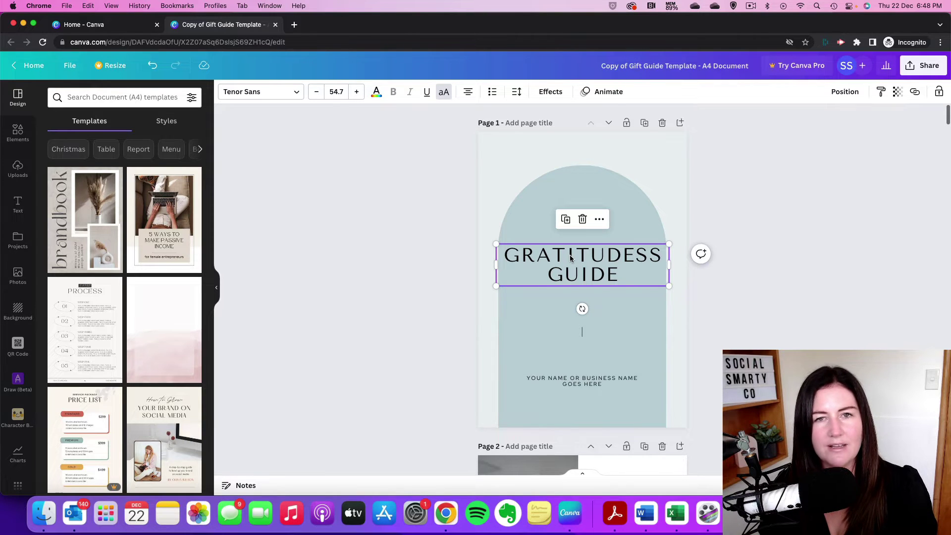
mouse_move(570, 257)
left_mouse_down()
mouse_move(548, 271)
mouse_move(510, 241)
mouse_move(539, 220)
mouse_move(590, 233)
mouse_move(571, 249)
left_mouse_up()
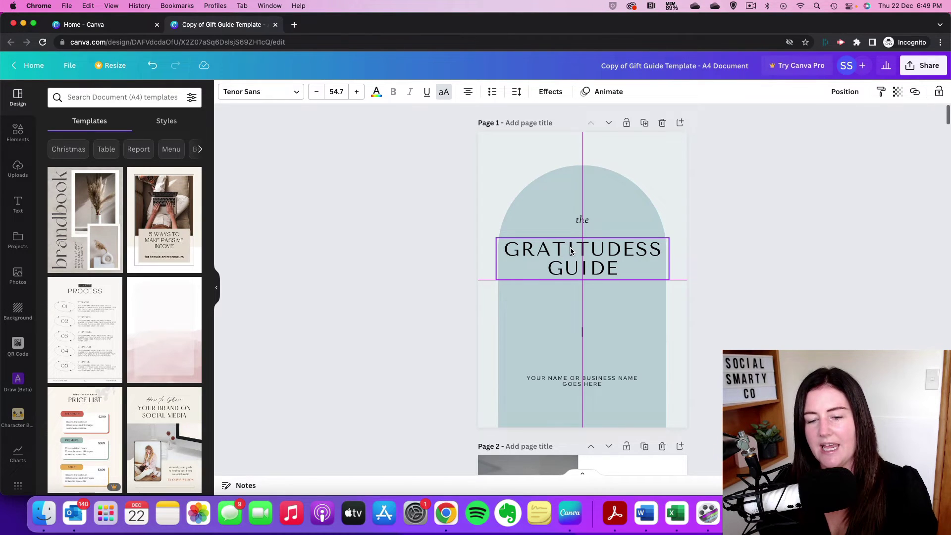
left_click_drag(570, 250, 569, 271)
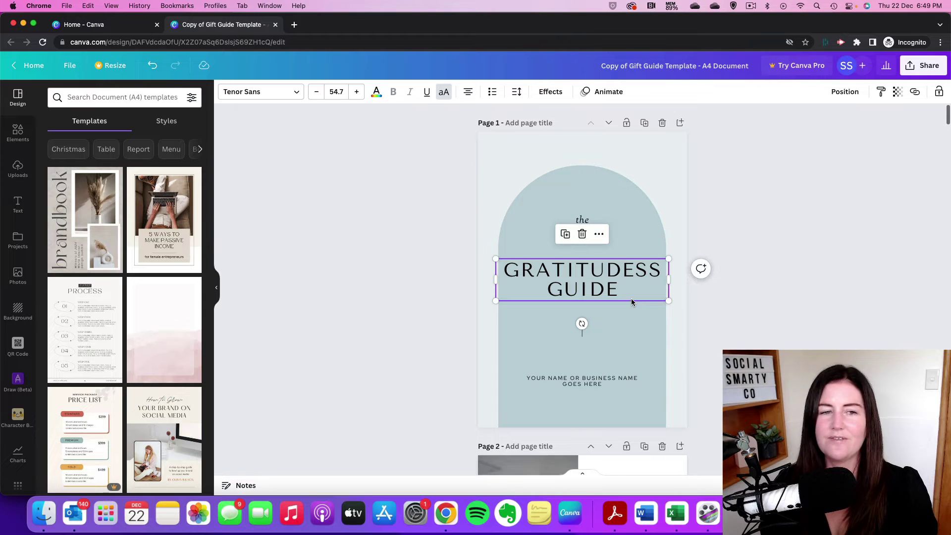
Reselect the heading and browse the font list to bring Sorts Mill Goudy into view
left_click(703, 295)
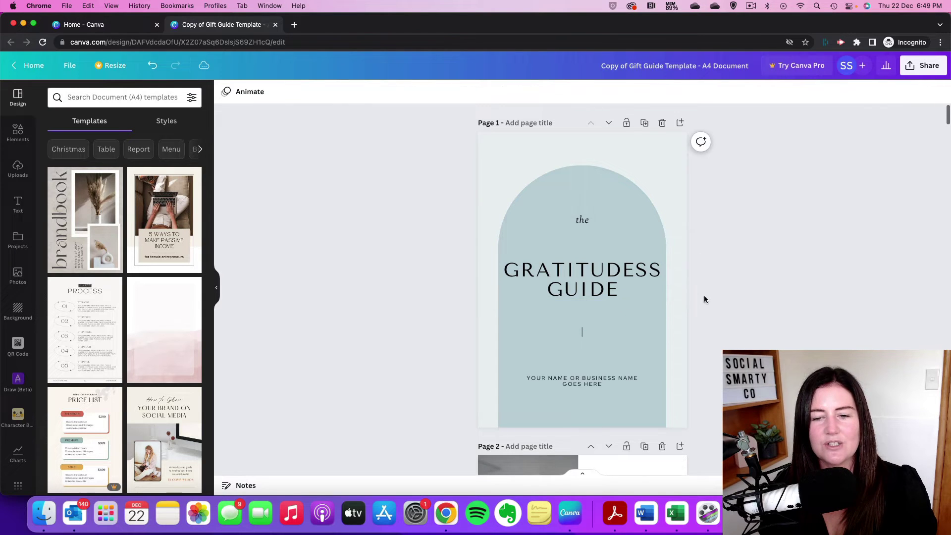
left_click(625, 281)
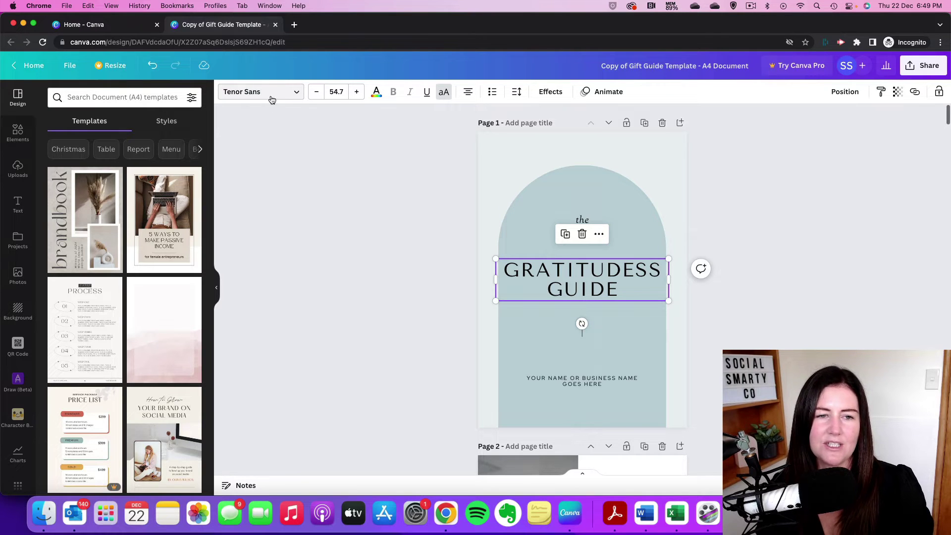
left_click(295, 94)
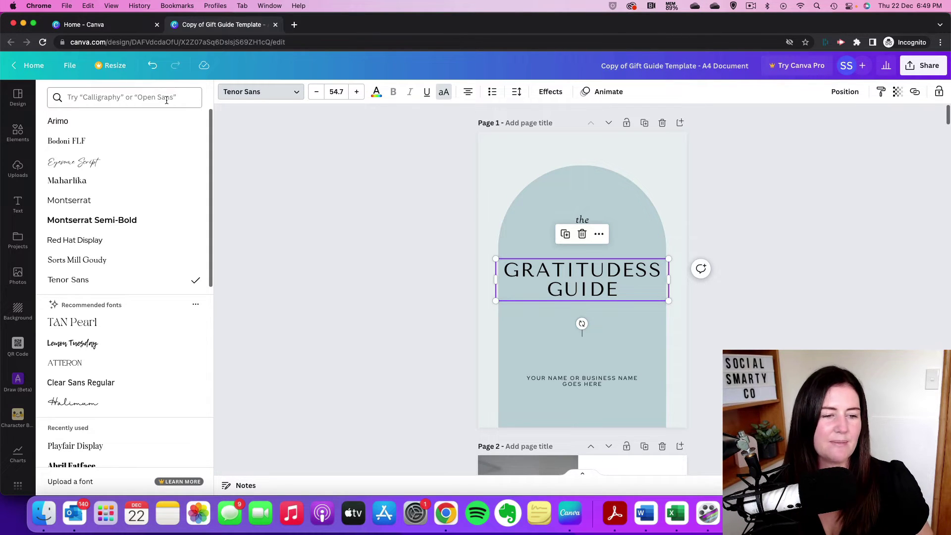
scroll(174, 119, "down", 2)
scroll(175, 121, "down", 5)
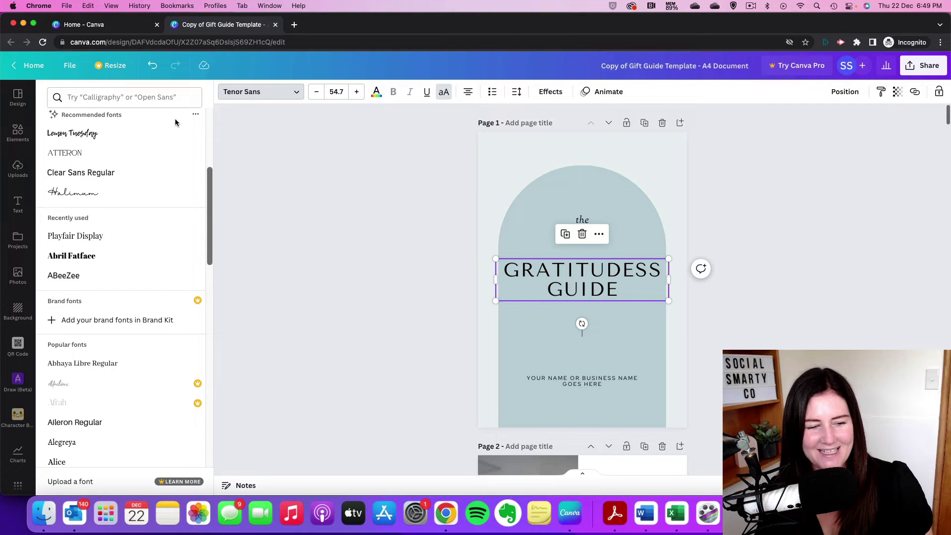
scroll(175, 123, "down", 6)
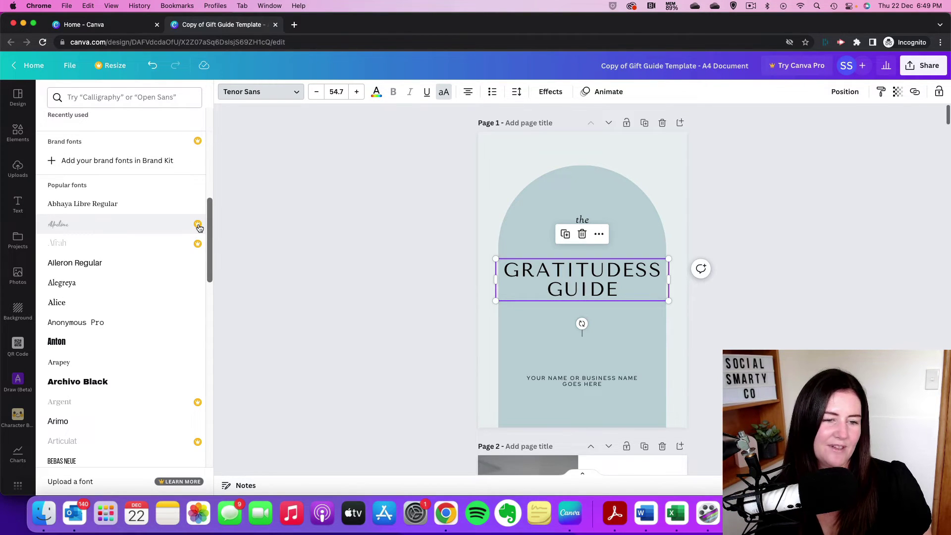
scroll(138, 194, "up", 4)
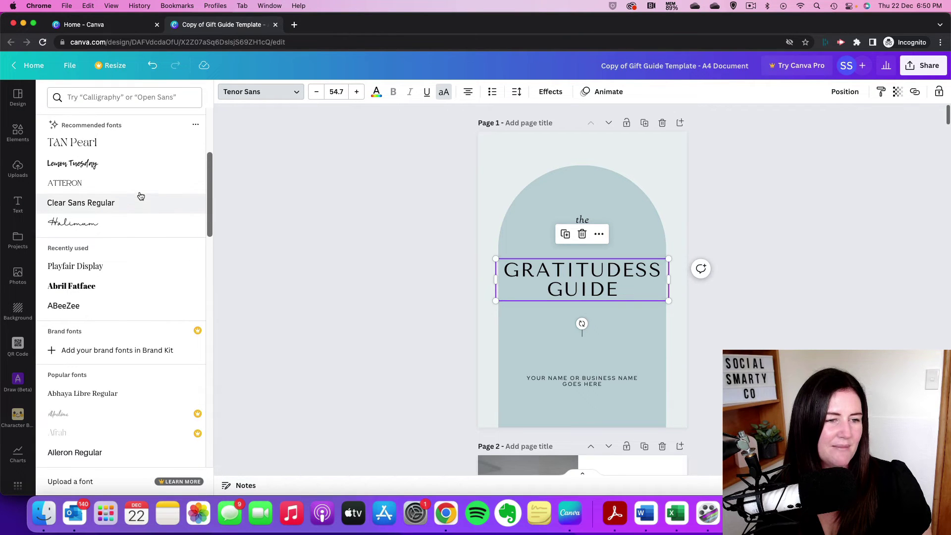
scroll(145, 216, "up", 1)
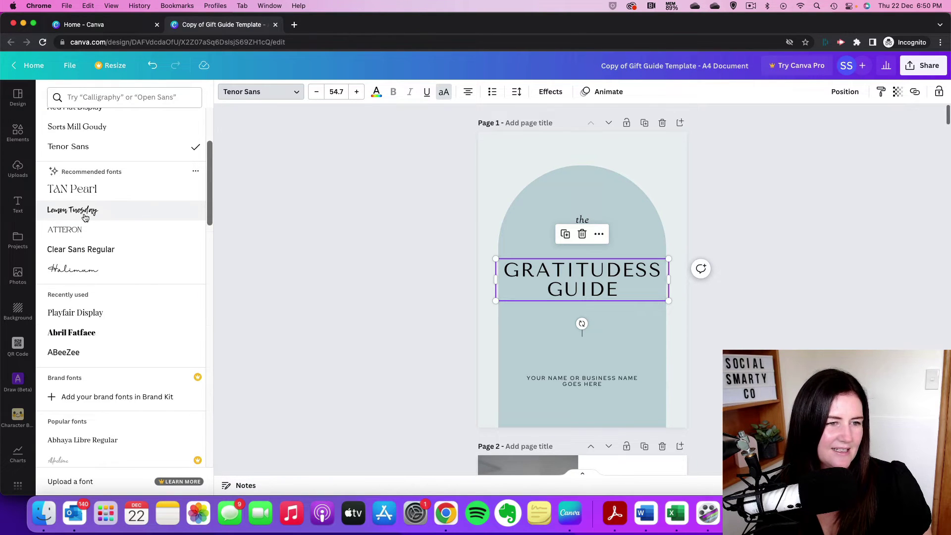
scroll(84, 218, "up", 3)
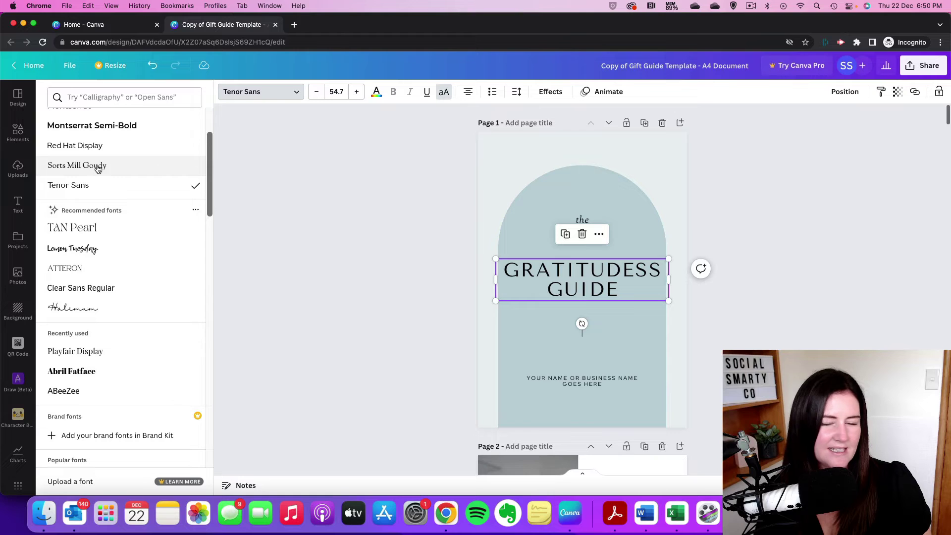
Set the heading to Sorts Mill Goudy and replace Tenor Sans on every page
left_click(98, 169)
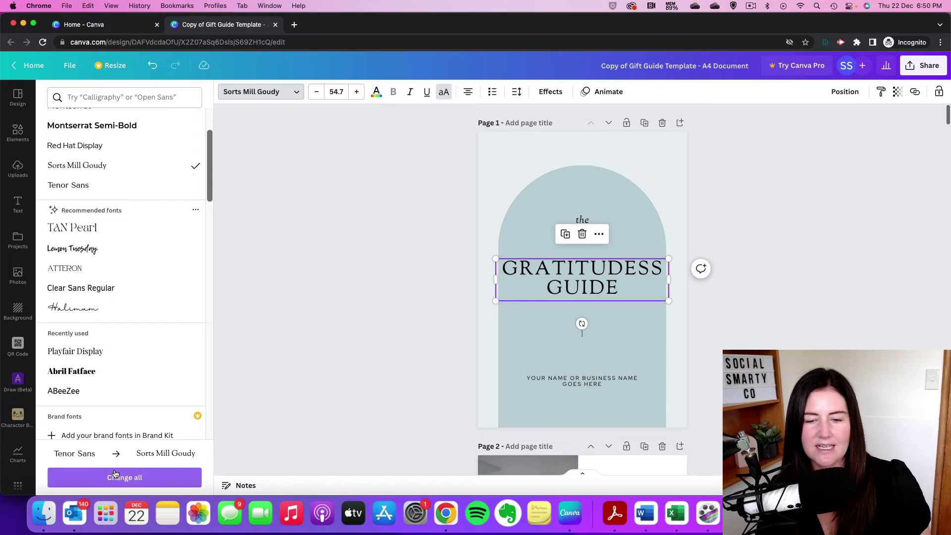
left_click(128, 480)
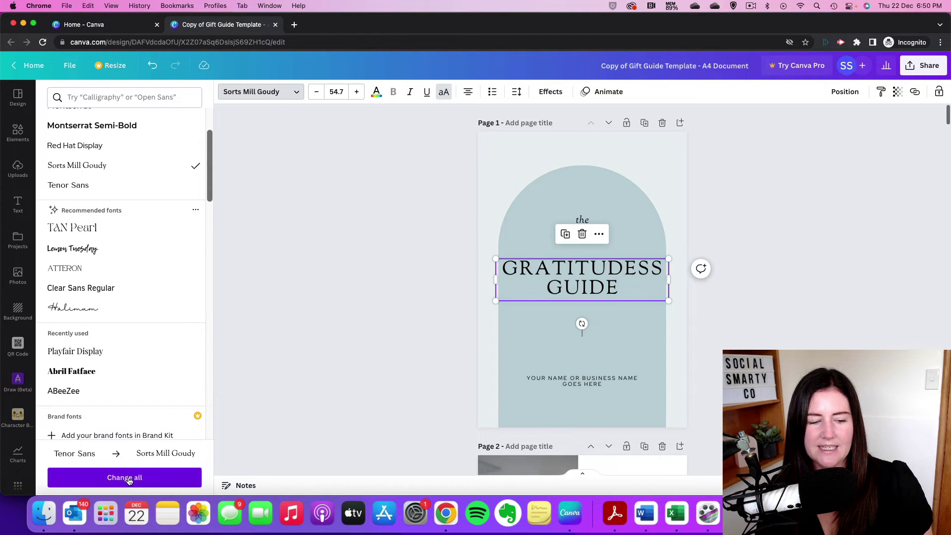
scroll(671, 324, "down", 5)
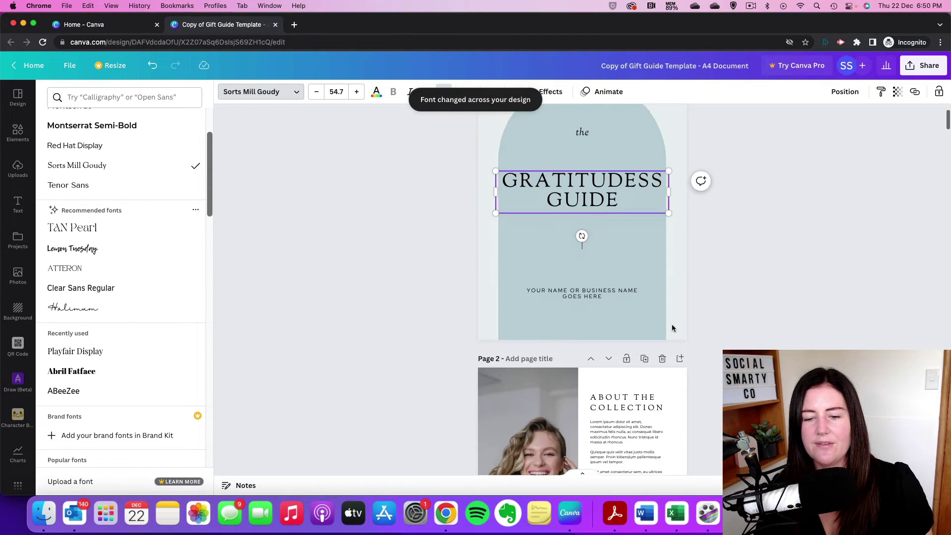
scroll(730, 335, "down", 5)
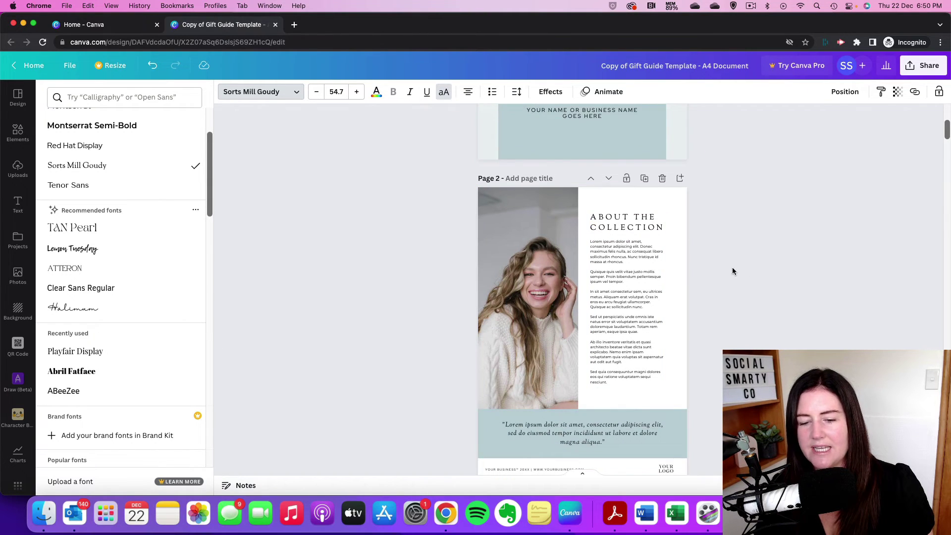
scroll(751, 286, "down", 7)
scroll(753, 289, "down", 7)
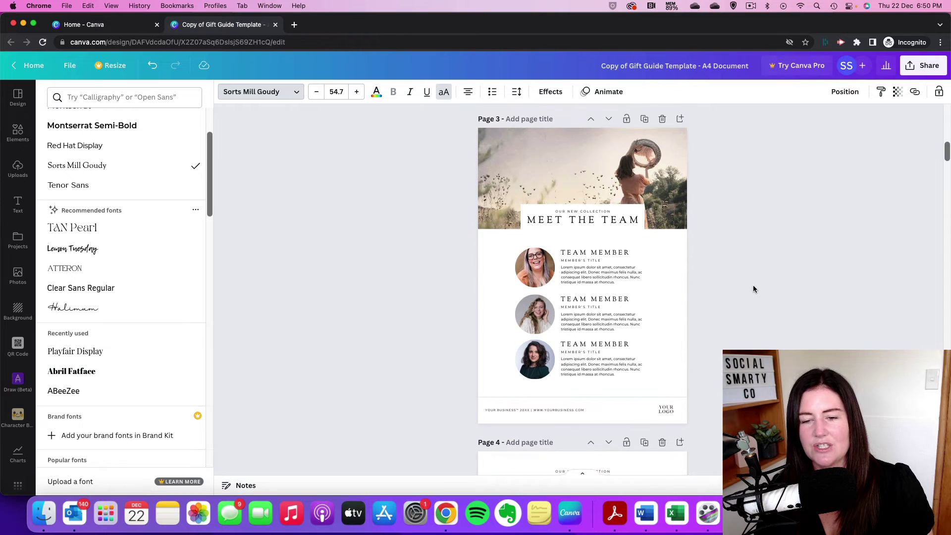
scroll(753, 289, "up", 12)
scroll(753, 289, "up", 12)
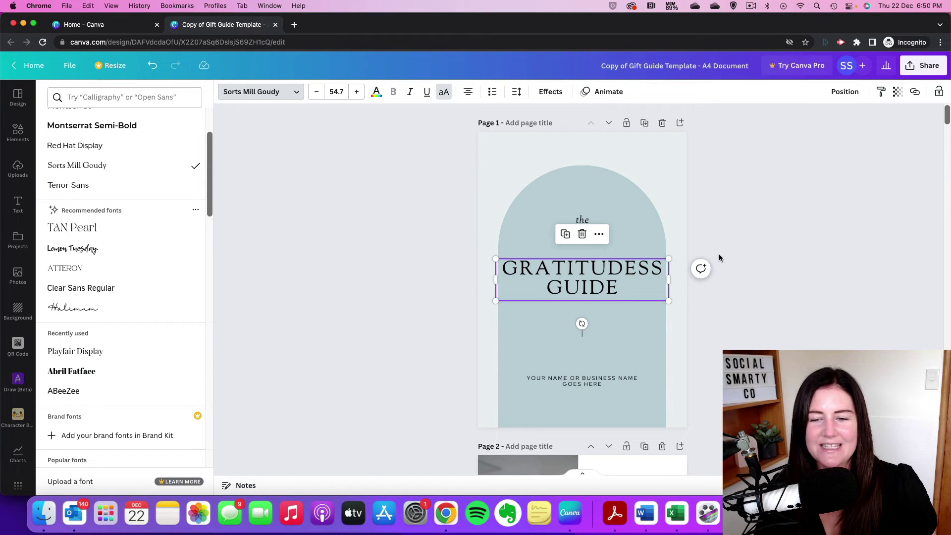
Reselect the heading and search its text colour options for #1f577f
left_click(733, 254)
left_click(685, 221)
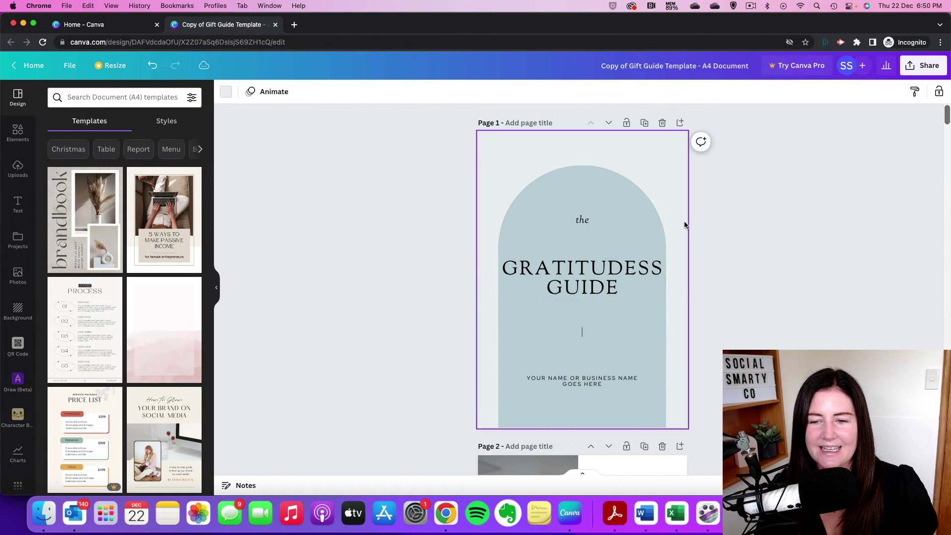
left_click(594, 283)
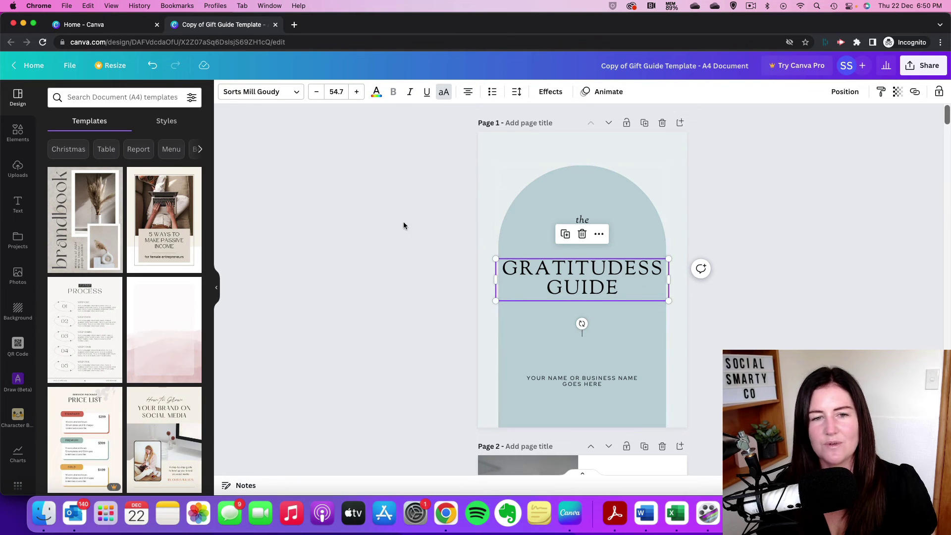
left_click(376, 95)
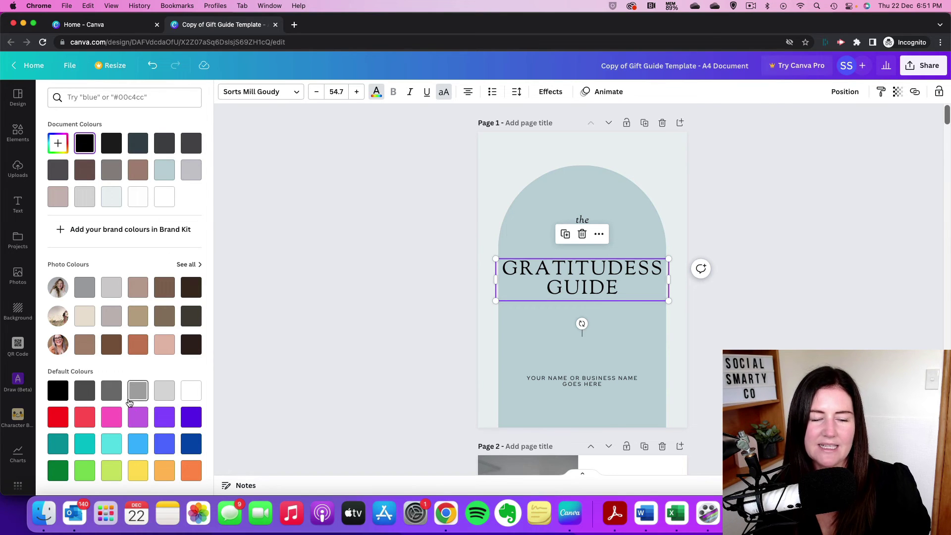
left_click(126, 99)
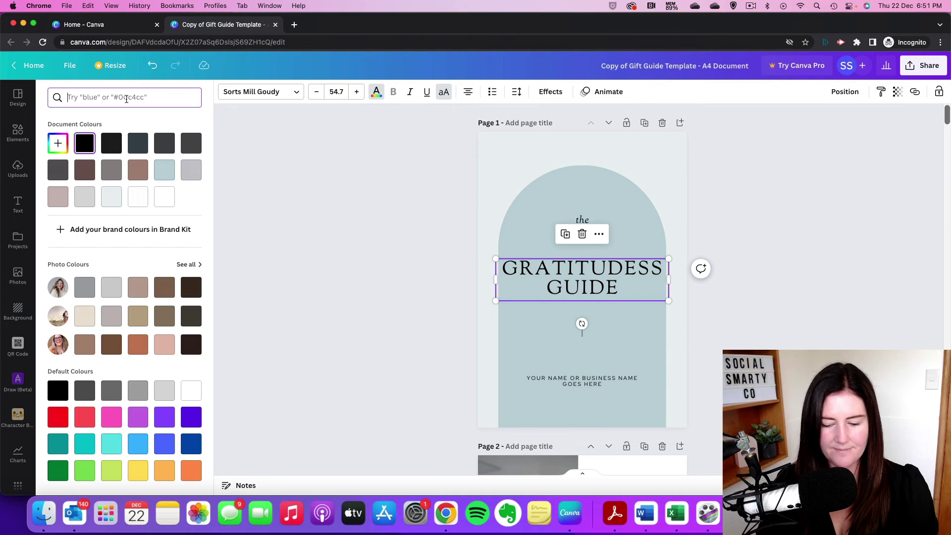
type("#")
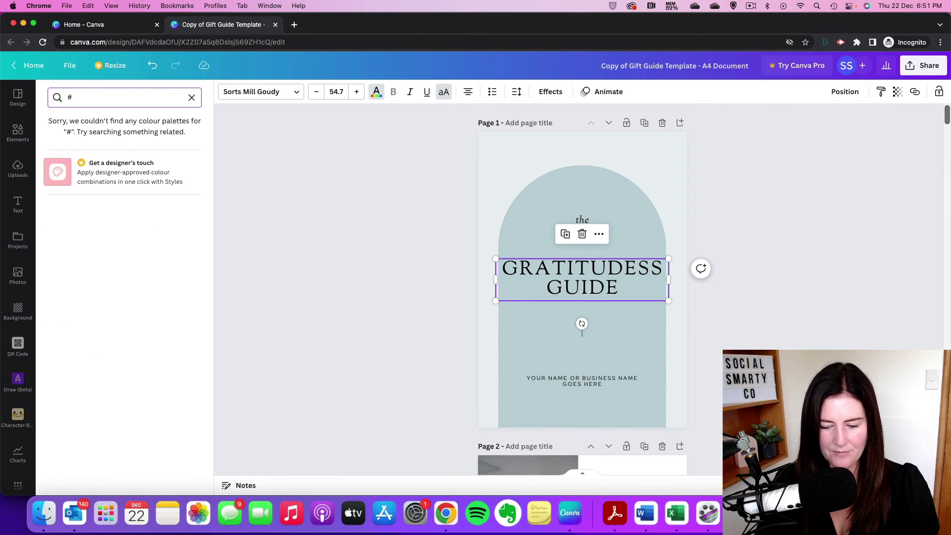
type("1f")
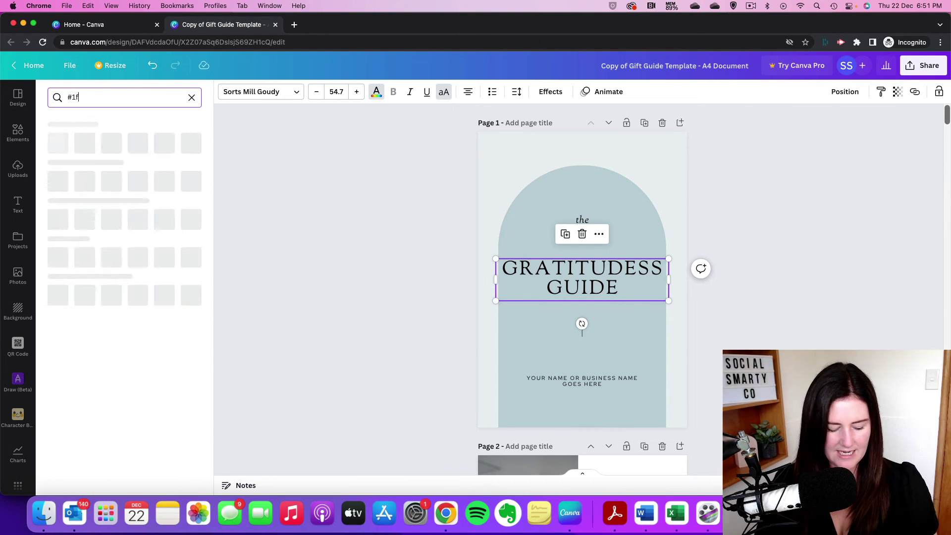
type("577")
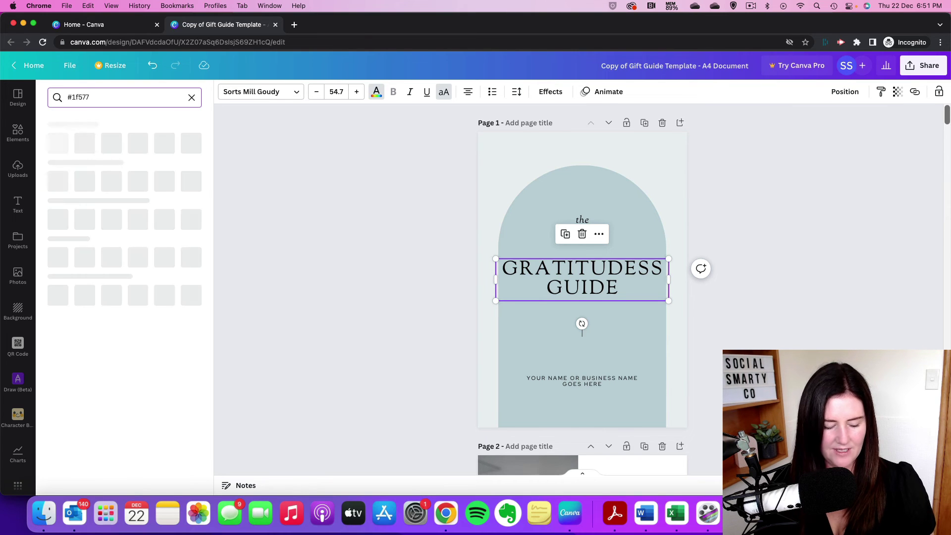
type("f")
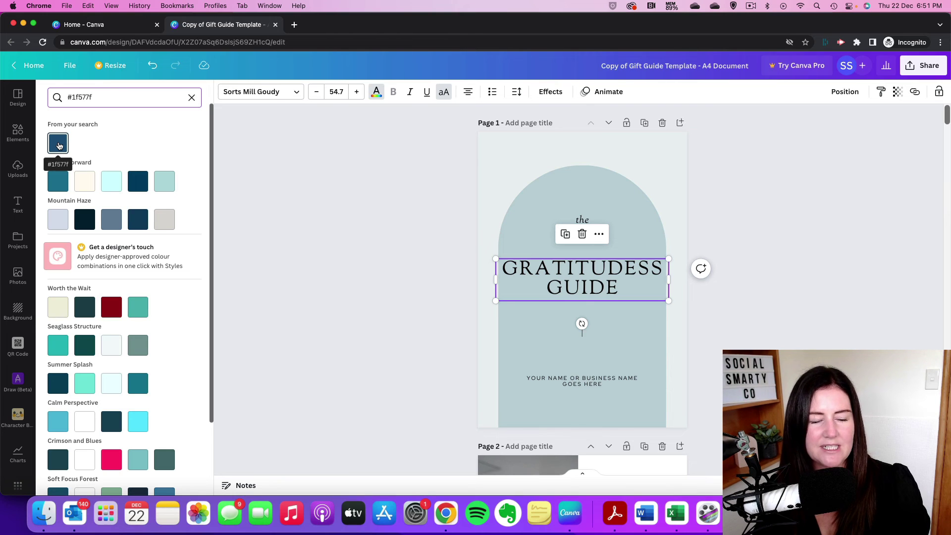
Colour the heading #1f577f and apply that colour change to all pages
left_click(59, 144)
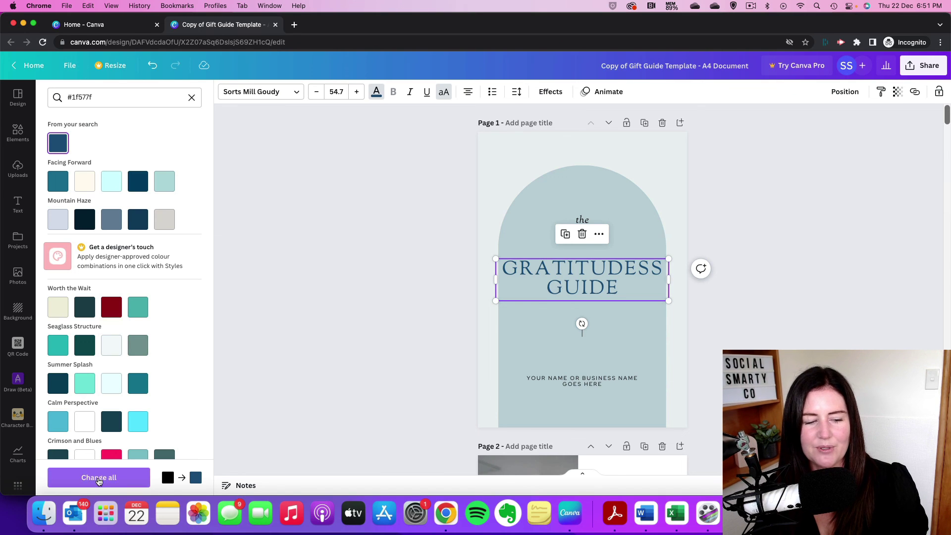
left_click(88, 481)
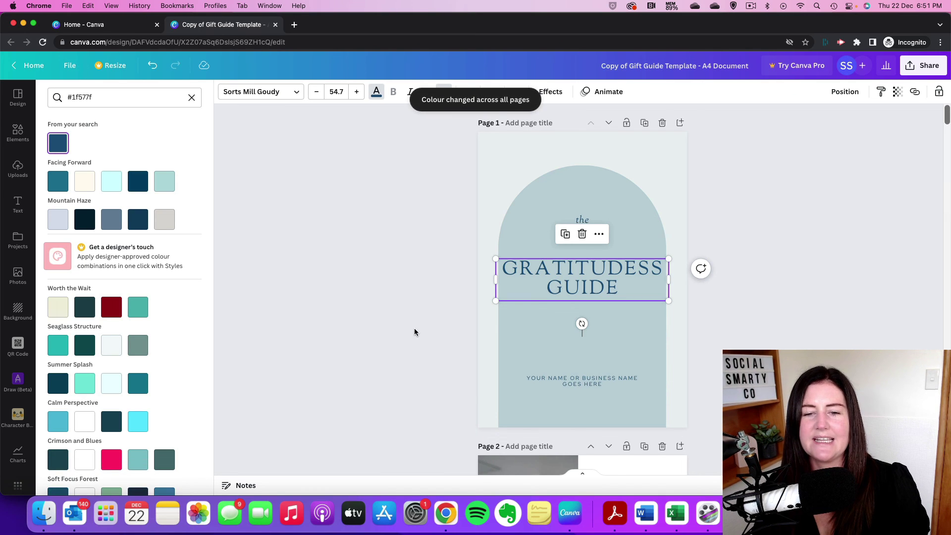
scroll(414, 328, "down", 10)
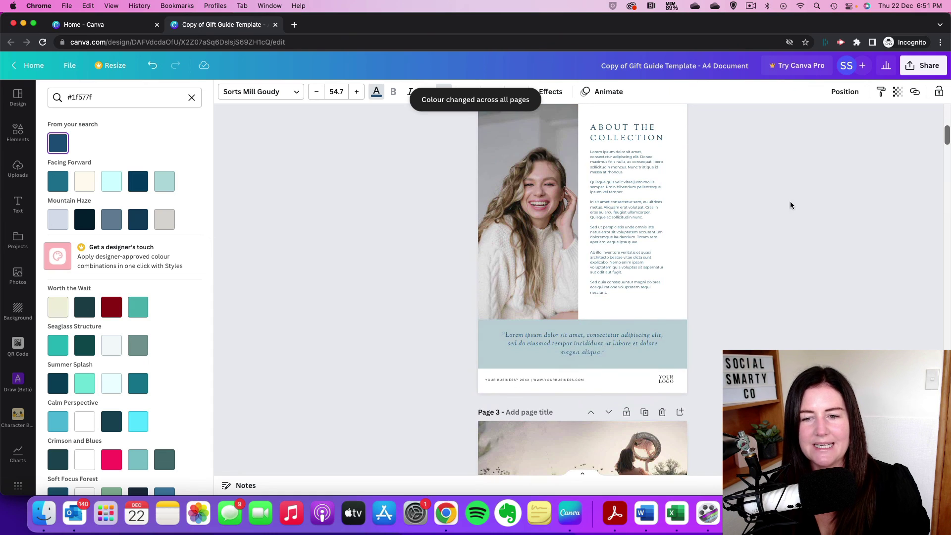